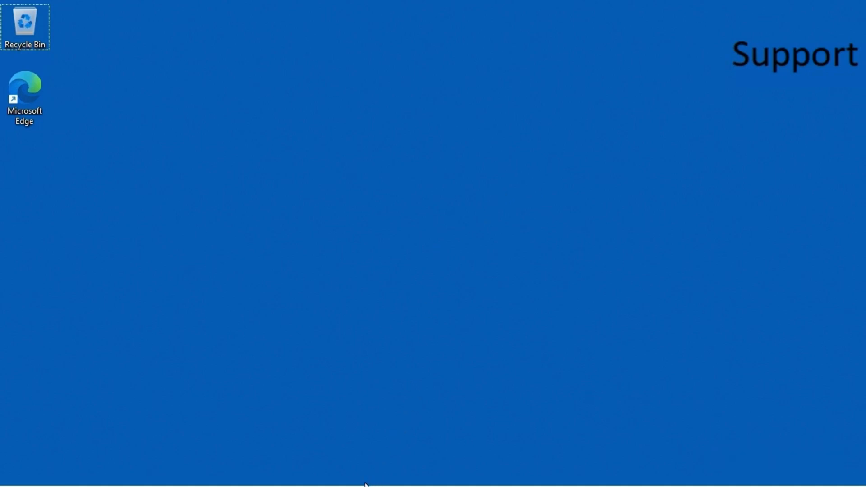
Search Windows for "remote desktop connection" and open the Remote Desktop Connection app
mouse_move(365, 485)
click(336, 476)
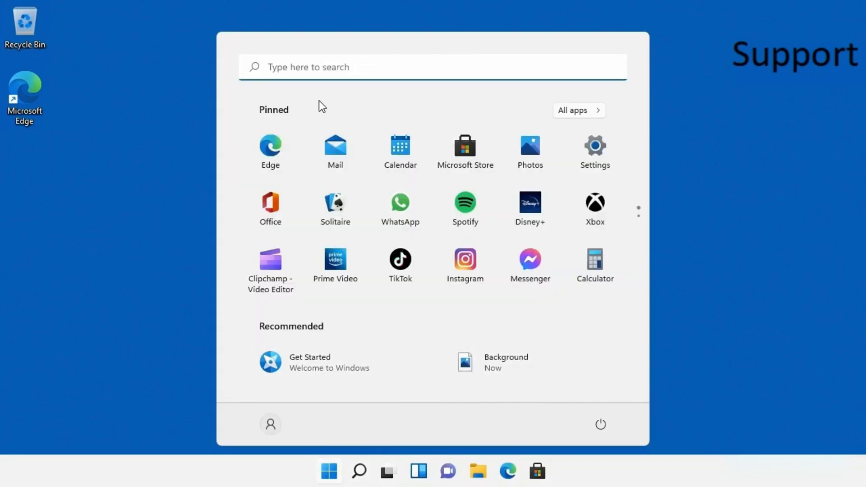
text(remote de)
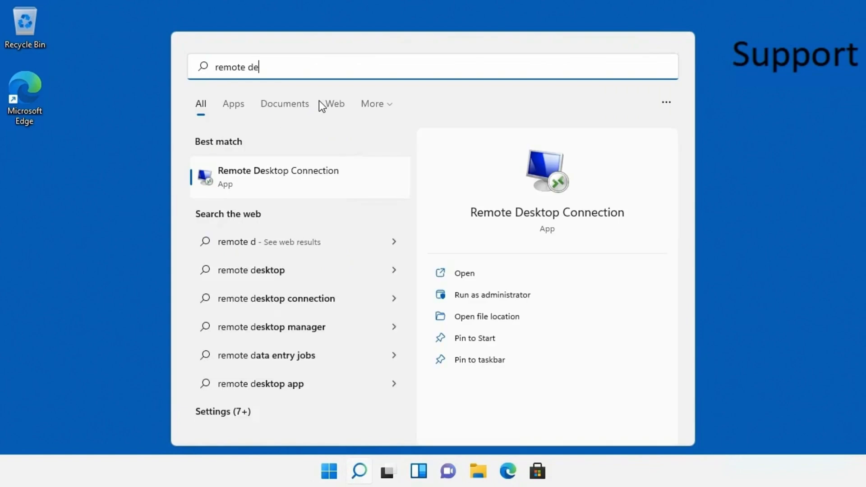
text(sktop connection)
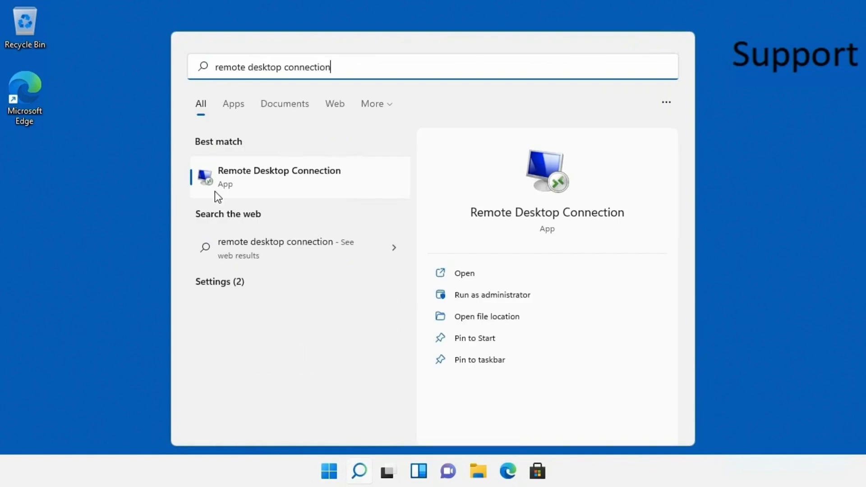
click(263, 181)
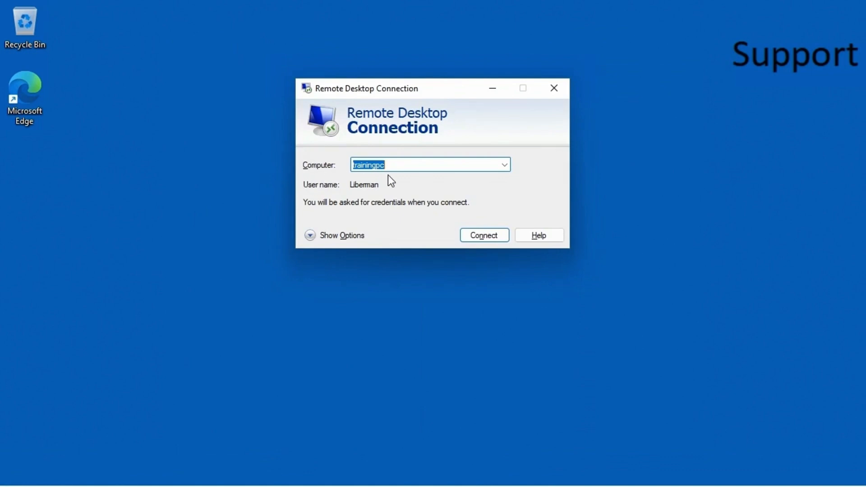
Expand the full connection options and go through the computer and user name fields of the logon settings
click(410, 165)
click(311, 236)
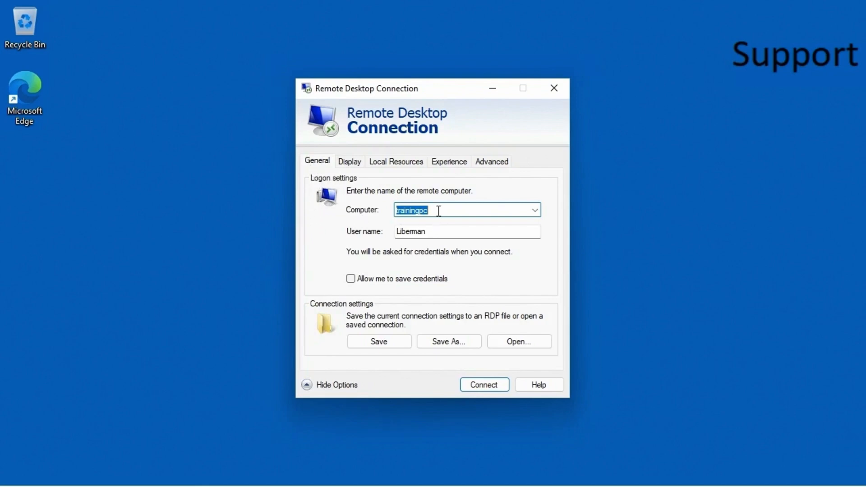
key(Tab)
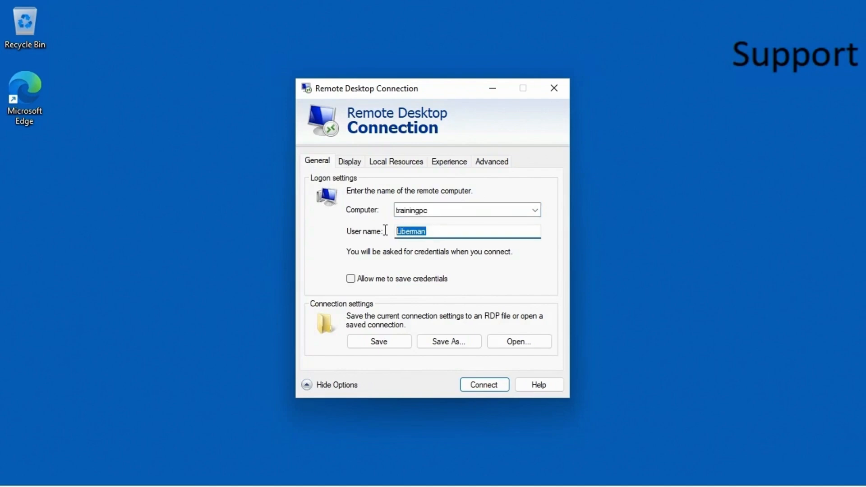
click(438, 232)
Set the remote desktop size to Full Screen and look at the local audio, keyboard and device settings
click(350, 163)
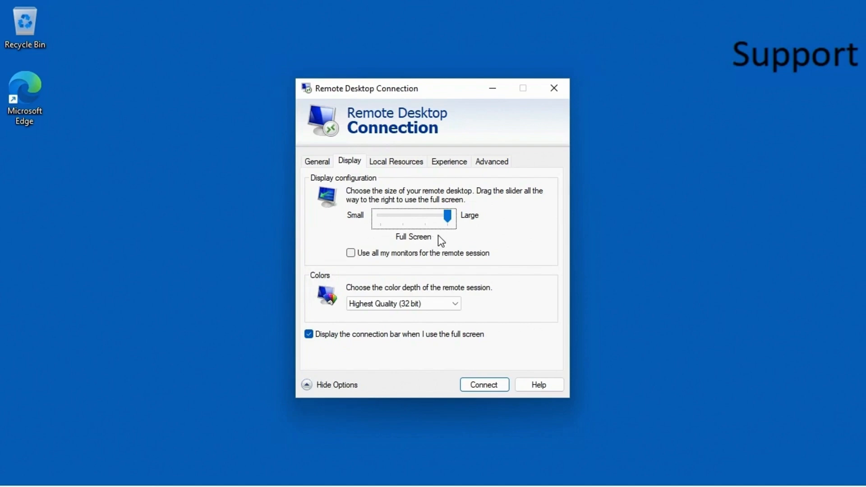
drag(445, 216, 474, 222)
click(397, 162)
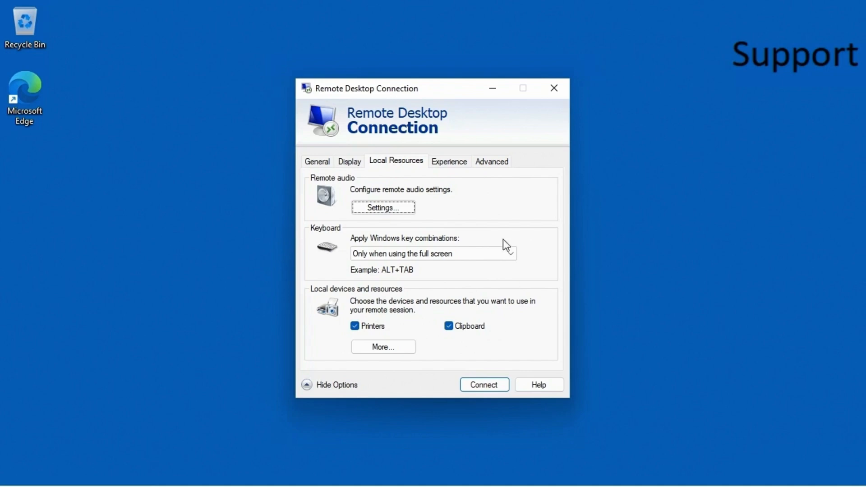
Try the Modem (56 kbps) connection speed in the performance settings, followed by High-speed broadband (2 Mbps - 10 Mbps)
click(455, 163)
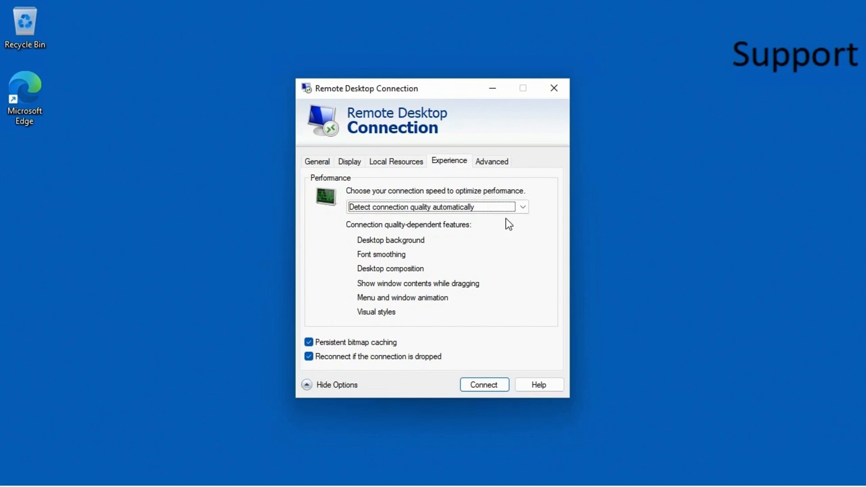
click(523, 208)
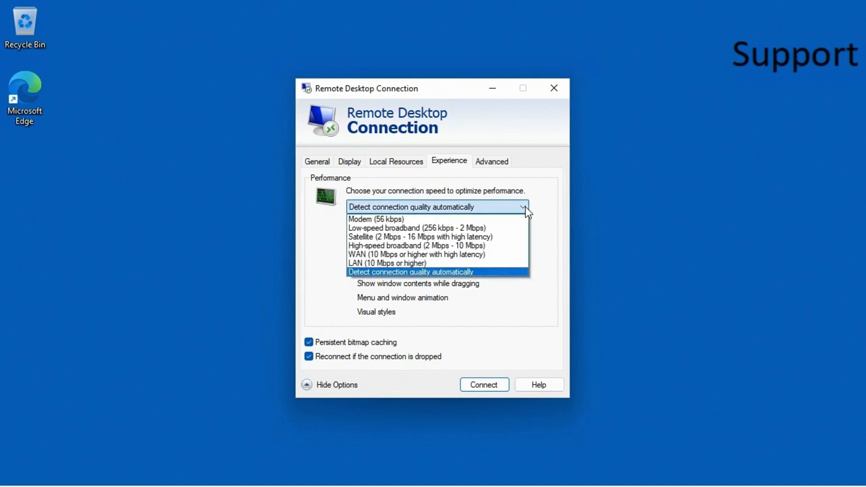
click(411, 221)
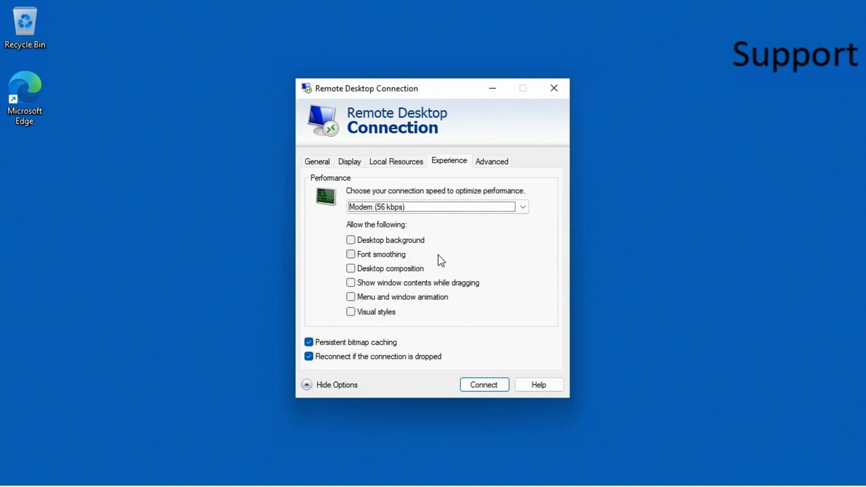
click(390, 208)
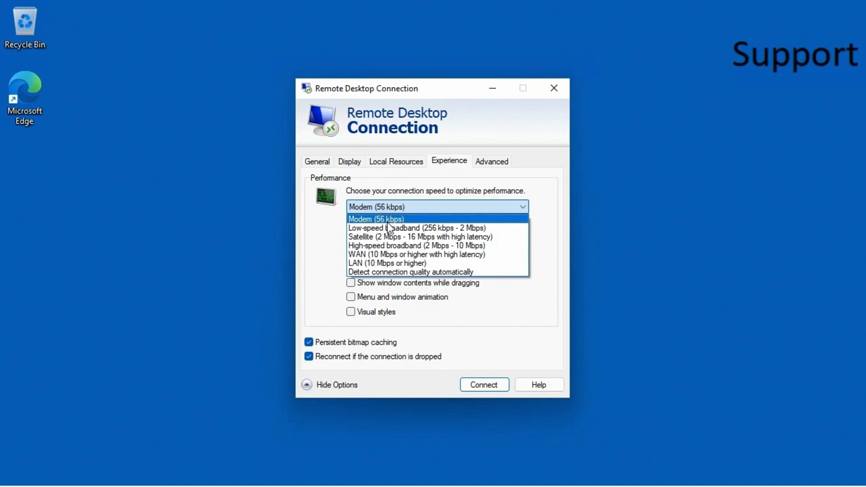
click(434, 249)
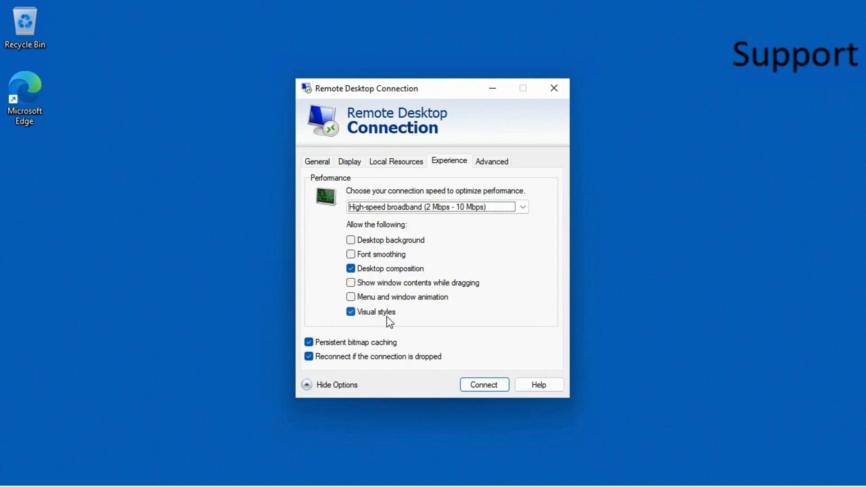
Allow desktop background, font smoothing, window contents while dragging and menu animation, and return the speed to Detect connection quality automatically
click(356, 240)
click(351, 255)
click(351, 284)
click(350, 295)
click(519, 208)
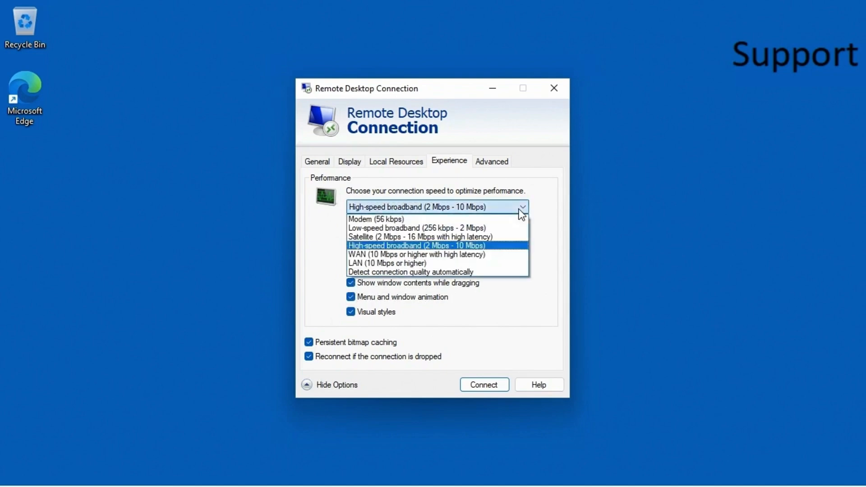
click(426, 273)
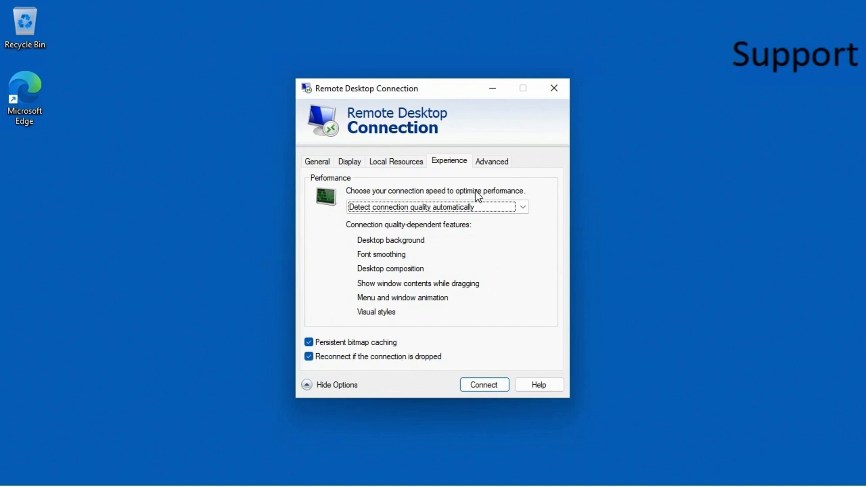
Review the server authentication and Remote Desktop Gateway settings and return to the logon settings
click(480, 162)
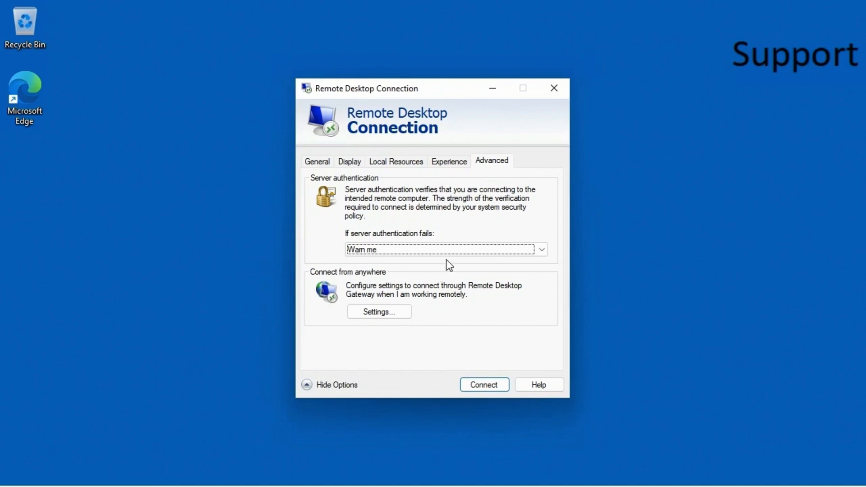
click(319, 161)
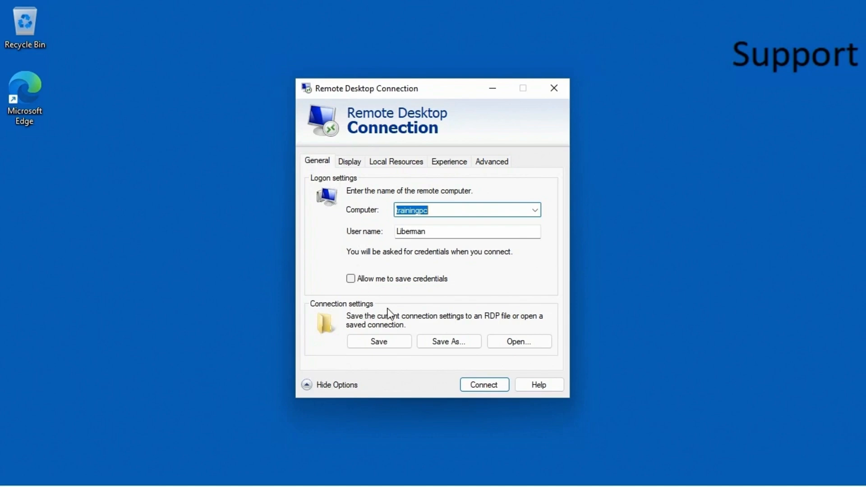
Save the connection settings to the Desktop as an RDP file named Demo RDP and close the connection window
click(445, 342)
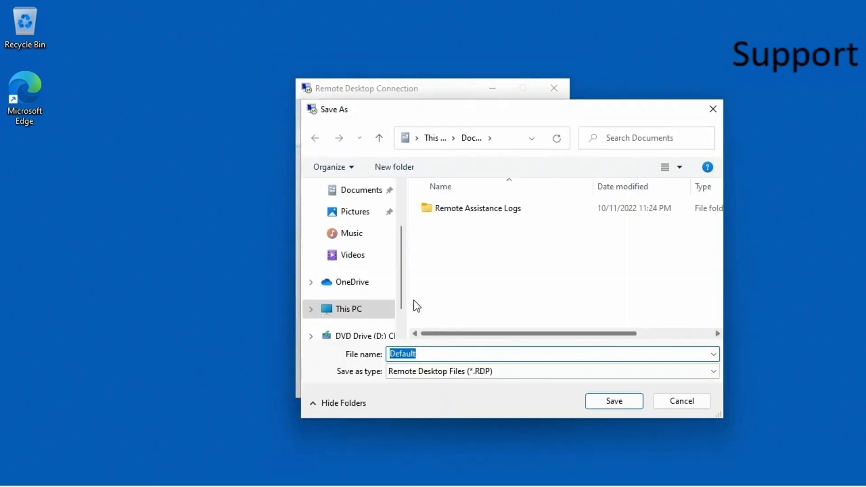
scroll(352, 232, up, 2)
click(357, 226)
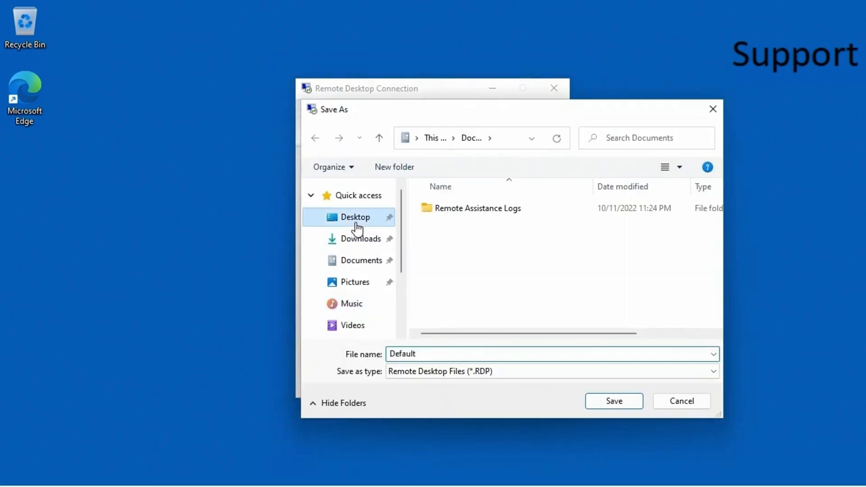
click(422, 353)
text(Demo RDP)
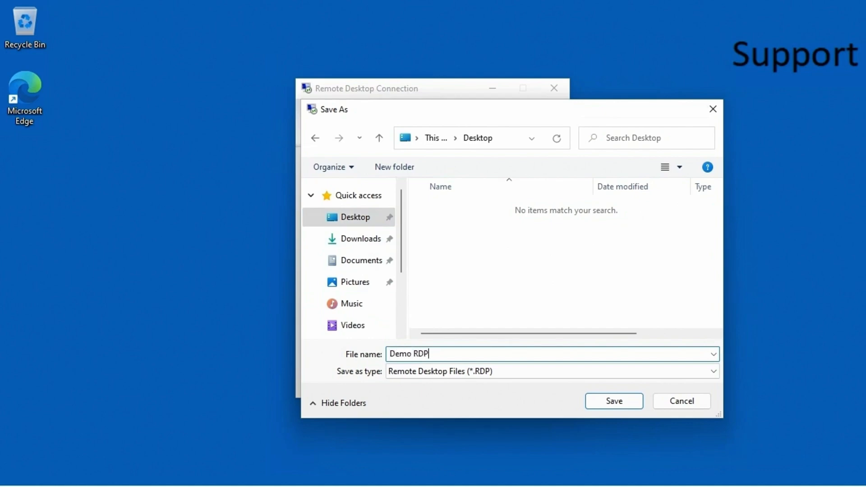
click(595, 396)
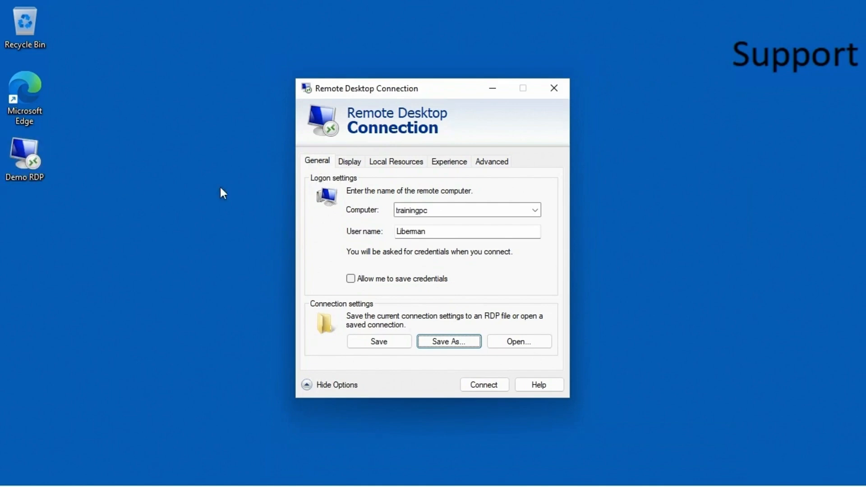
click(552, 87)
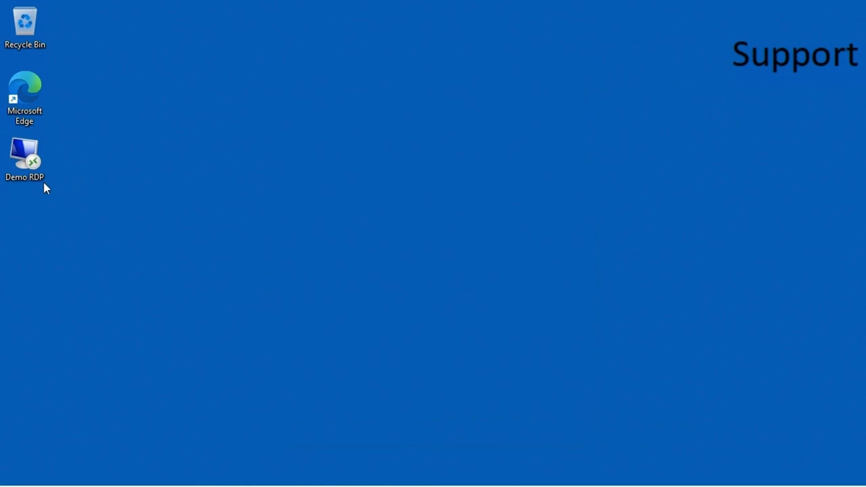